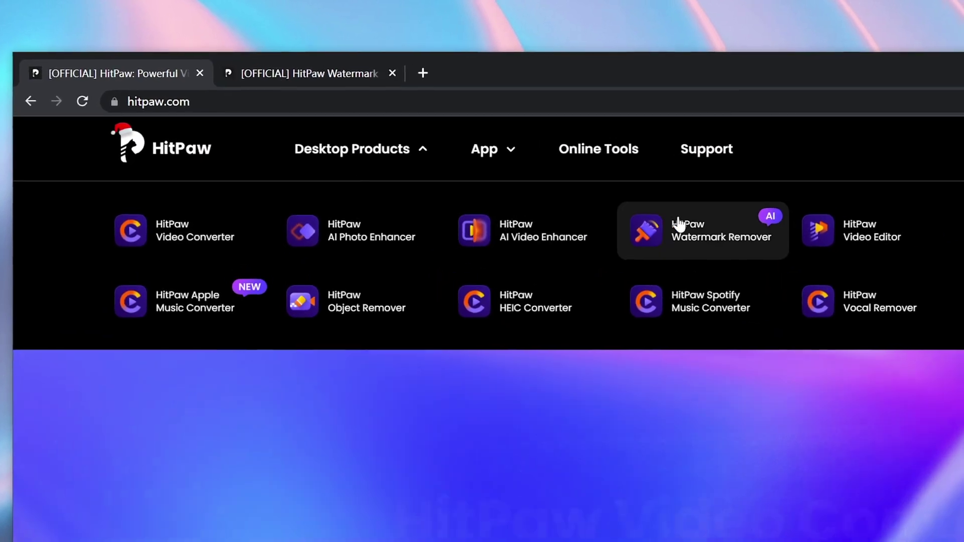
Step: Open the HitPaw Watermark Remover page from hitpaw.com's Desktop Products menu
{"action": "left_click", "coordinate": [455, 140]}
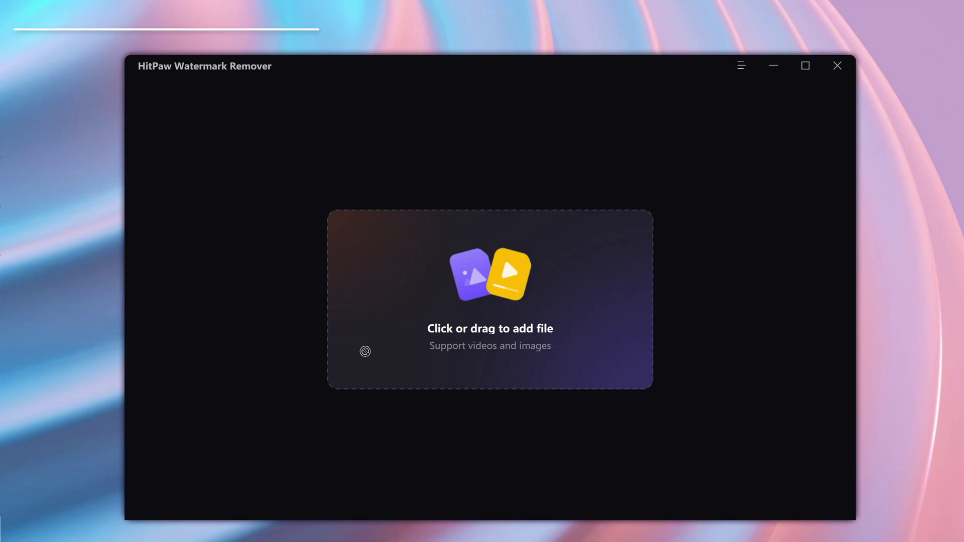
Step: Import WR1.mp4, WR2.mp4 and WR3.mp4 together into the editor
{"action": "left_click", "coordinate": [419, 346]}
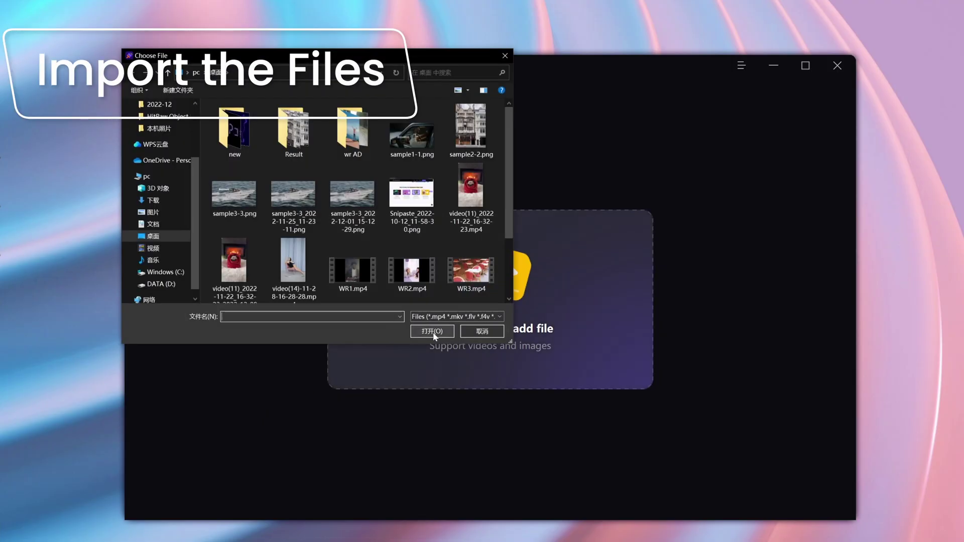
{"action": "scroll", "coordinate": [350, 276], "scroll_direction": "down", "scroll_amount": 1}
{"action": "left_click", "coordinate": [351, 276]}
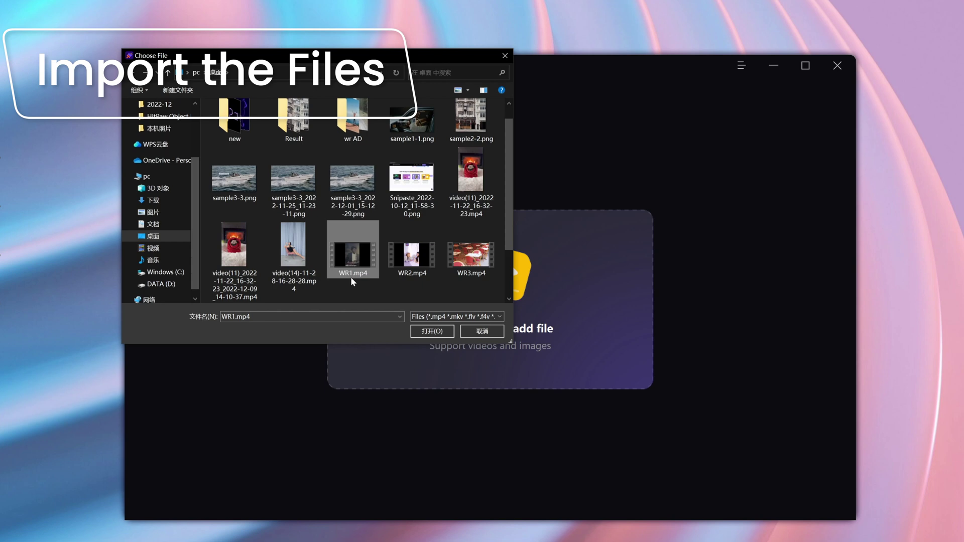
{"action": "left_click", "coordinate": [427, 256], "text": "ctrl"}
{"action": "left_click", "coordinate": [471, 256], "text": "ctrl"}
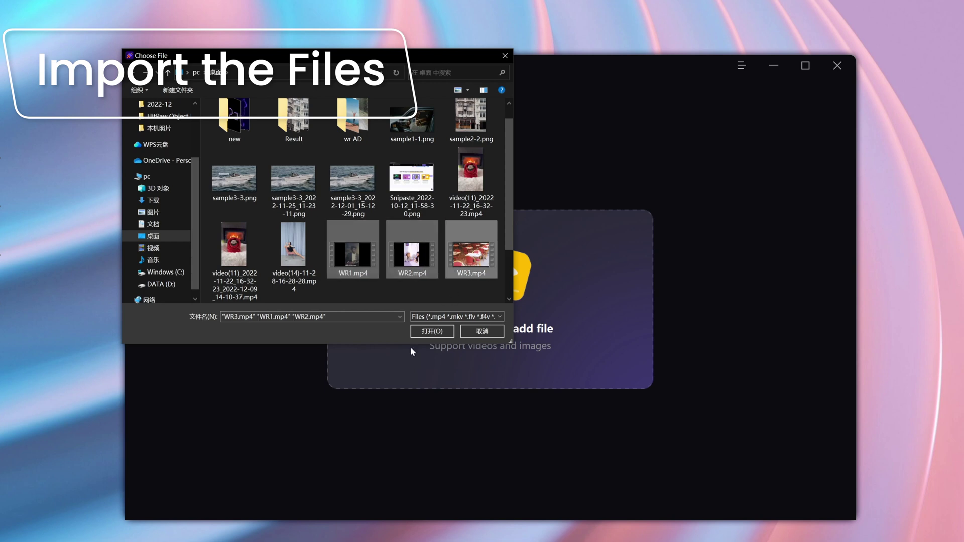
{"action": "left_click", "coordinate": [425, 332]}
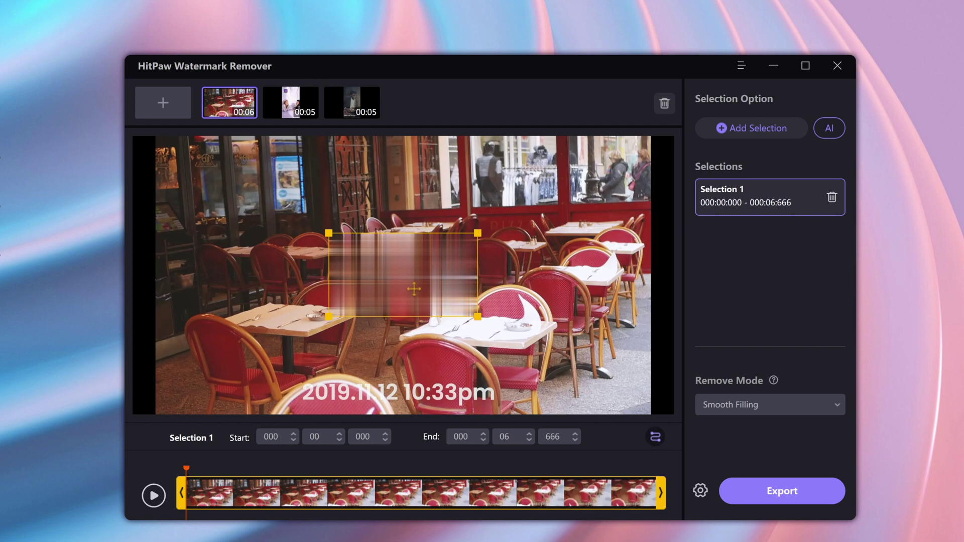
Step: Move the removal box to the top-left and shrink it around the watermark icon
{"action": "left_click_drag", "start_coordinate": [414, 289], "coordinate": [401, 301]}
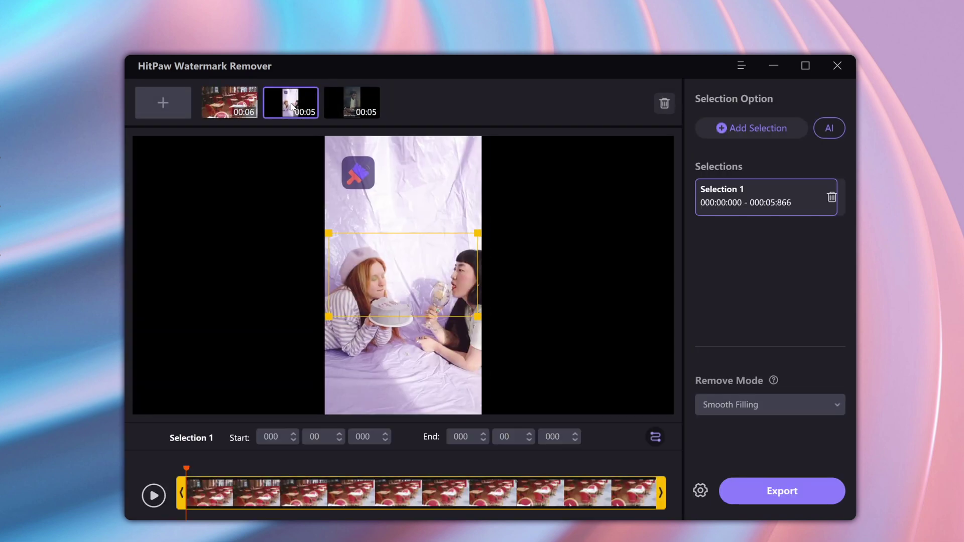
{"action": "left_click_drag", "start_coordinate": [402, 276], "coordinate": [397, 201]}
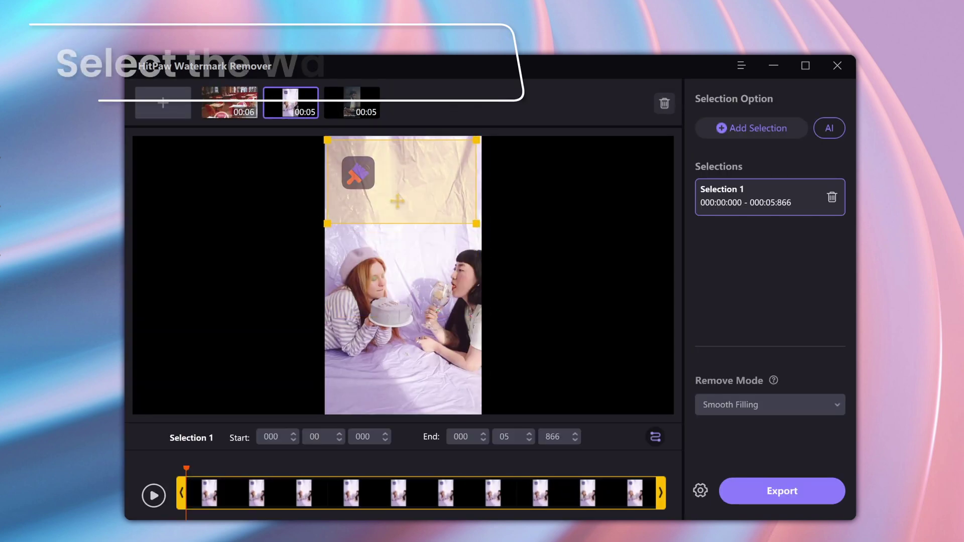
{"action": "left_click_drag", "start_coordinate": [472, 221], "coordinate": [405, 193]}
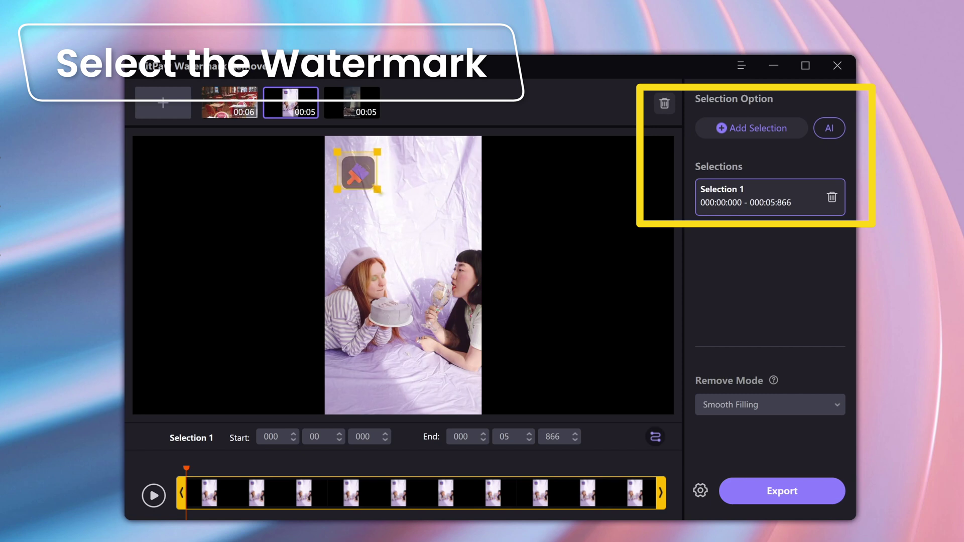
Step: Switch Remove Mode to Matte Filling and place the sample area on the backdrop
{"action": "left_click", "coordinate": [742, 406]}
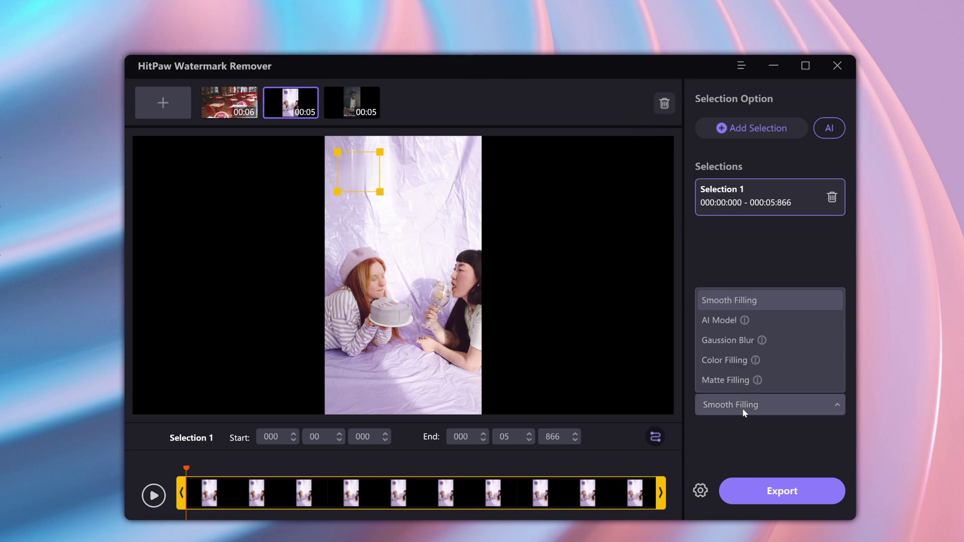
{"action": "left_click", "coordinate": [740, 380]}
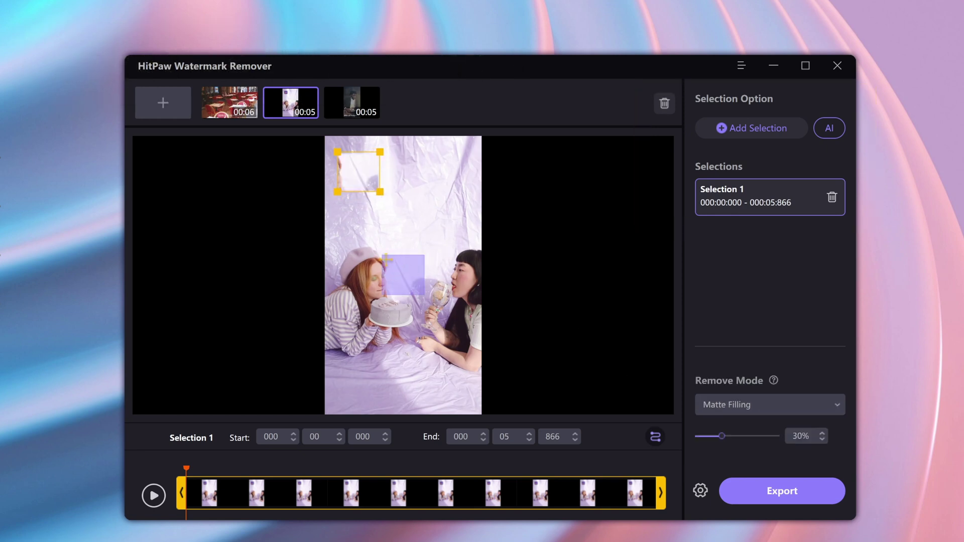
{"action": "mouse_move", "coordinate": [406, 234]}
{"action": "left_mouse_down"}
{"action": "mouse_move", "coordinate": [426, 158]}
{"action": "mouse_move", "coordinate": [391, 218]}
{"action": "mouse_move", "coordinate": [370, 220]}
{"action": "left_mouse_up"}
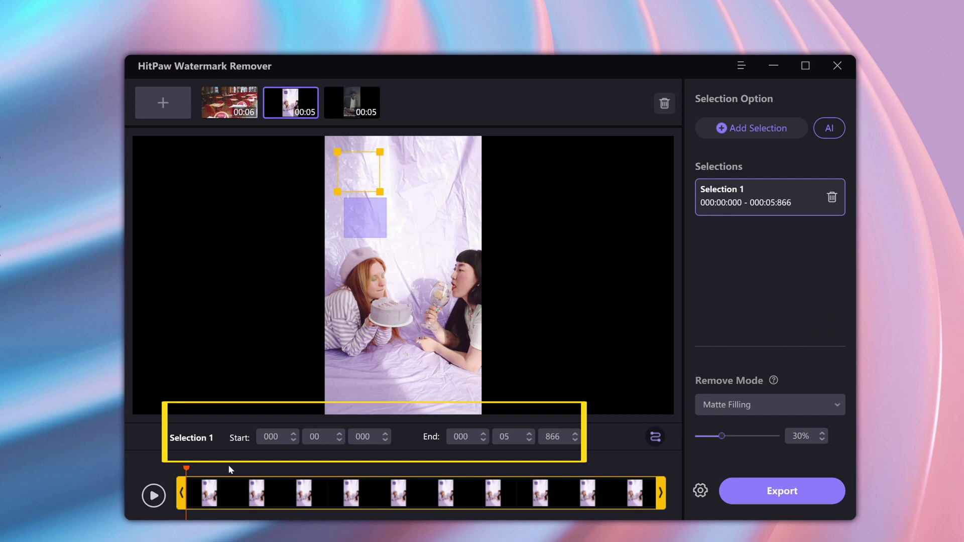
Step: Preview the result and raise the matte fill strength to 44%
{"action": "left_click", "coordinate": [148, 506]}
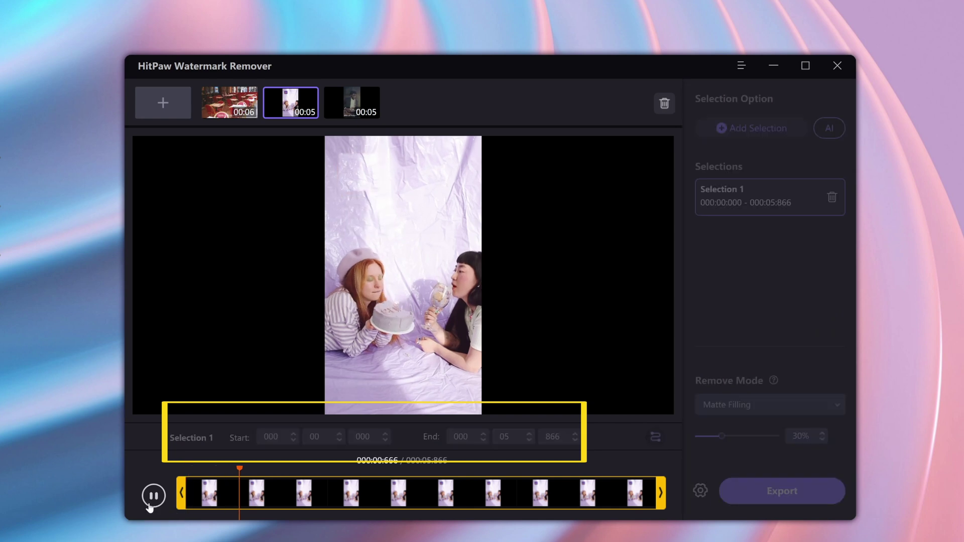
{"action": "left_click", "coordinate": [151, 500]}
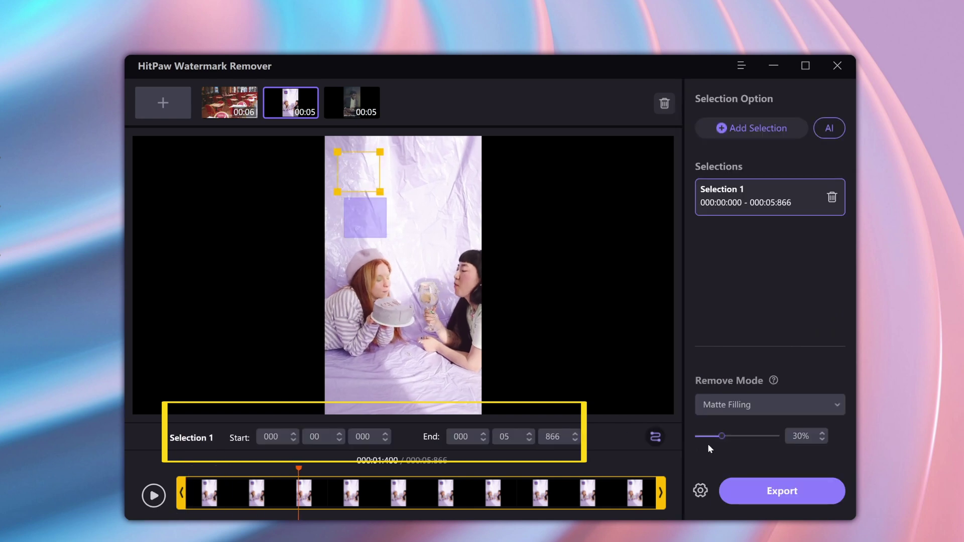
{"action": "left_click_drag", "start_coordinate": [721, 437], "coordinate": [732, 436]}
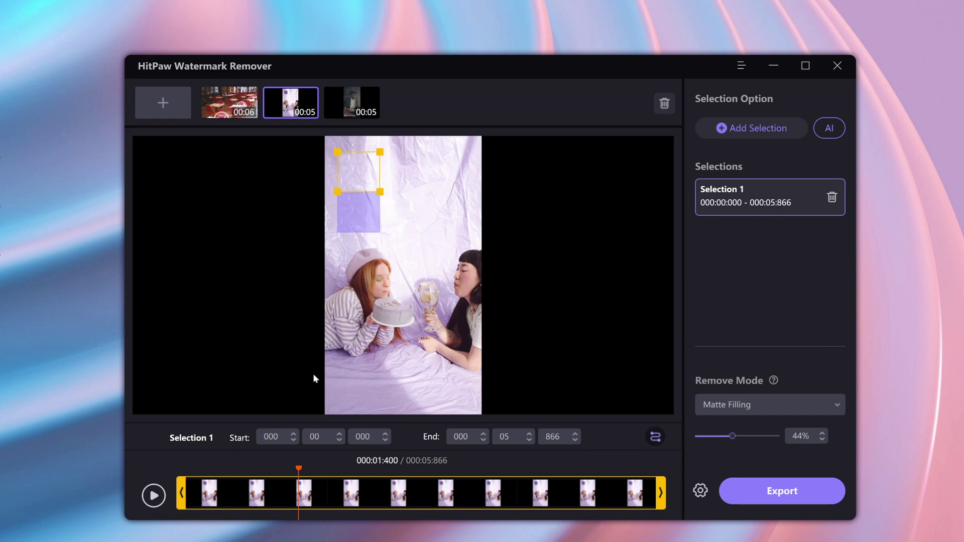
{"action": "left_click", "coordinate": [153, 496]}
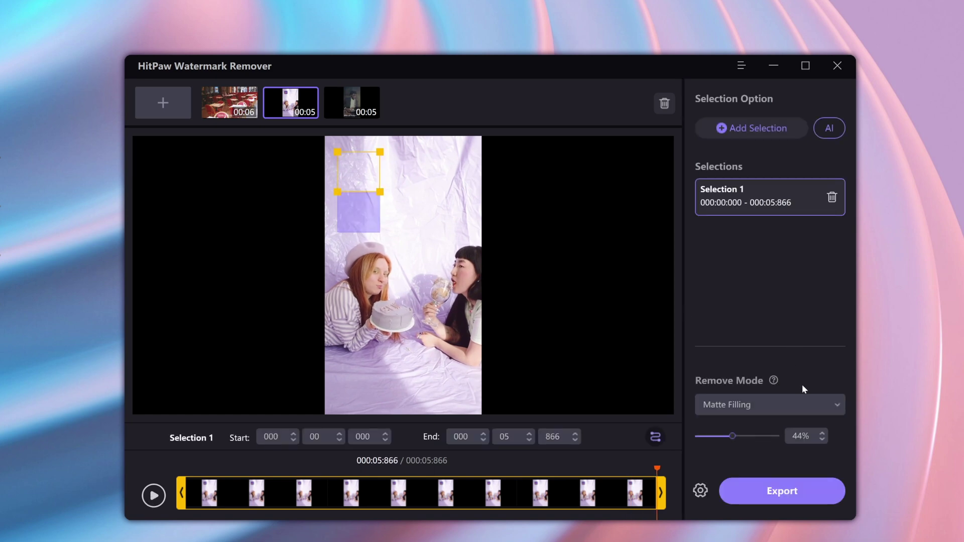
Step: Try Color Filling with the light grey swatch and preview it
{"action": "left_click", "coordinate": [806, 405]}
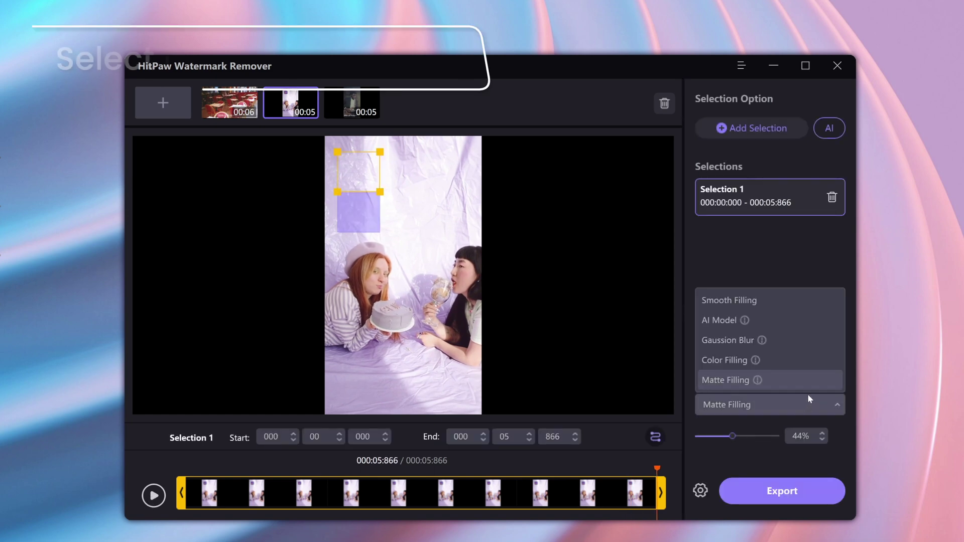
{"action": "left_click", "coordinate": [807, 358]}
{"action": "left_click", "coordinate": [755, 438]}
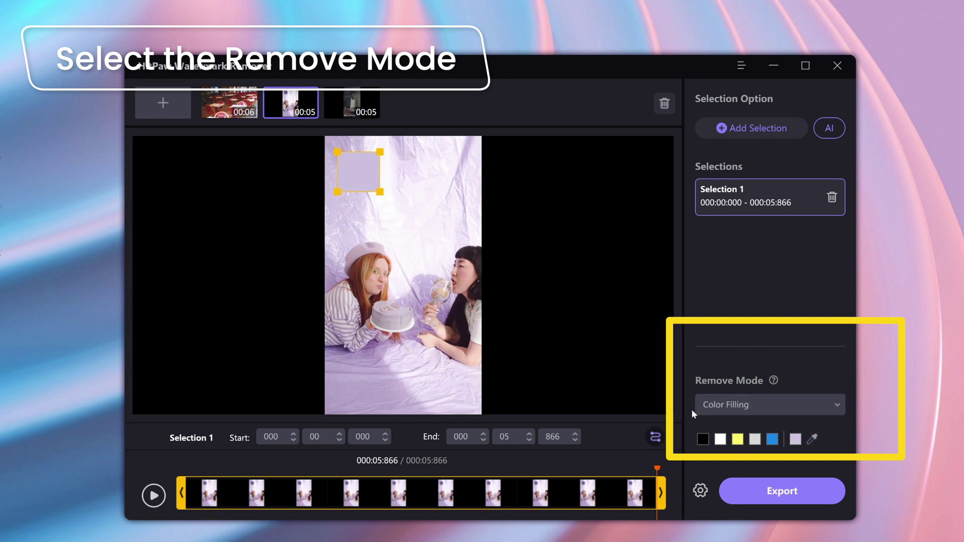
{"action": "left_click", "coordinate": [153, 495]}
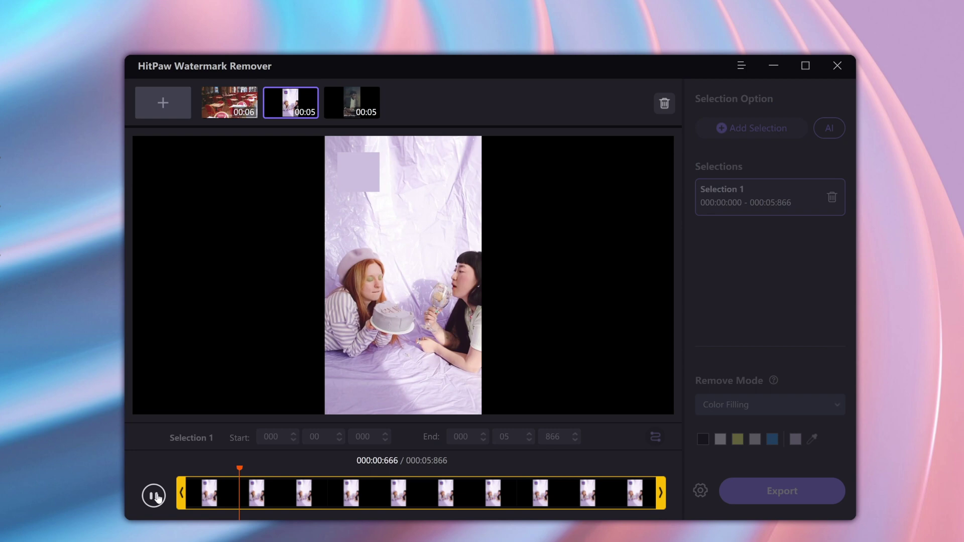
Step: Return to Matte Filling with the sample area just below the watermark
{"action": "left_click", "coordinate": [712, 404]}
{"action": "left_click", "coordinate": [725, 385]}
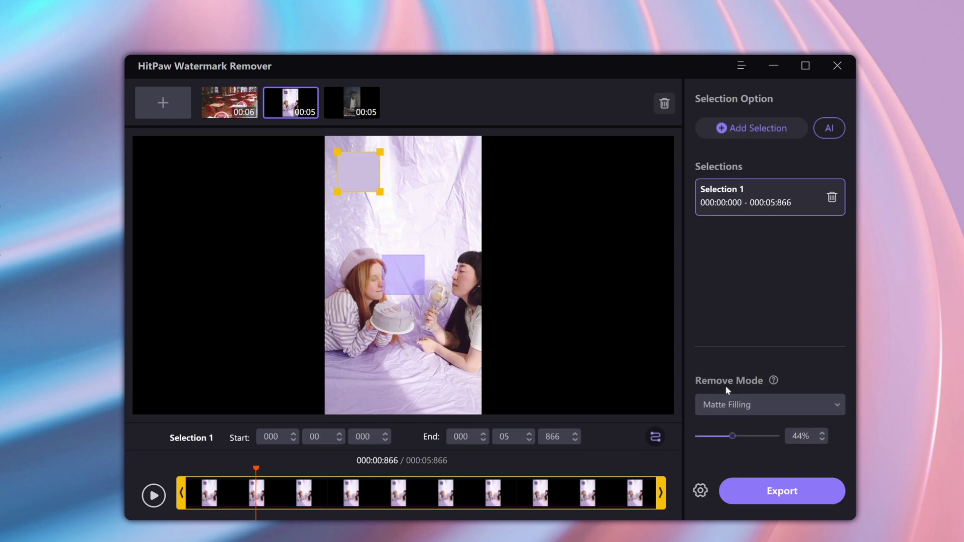
{"action": "left_click_drag", "start_coordinate": [396, 263], "coordinate": [380, 231]}
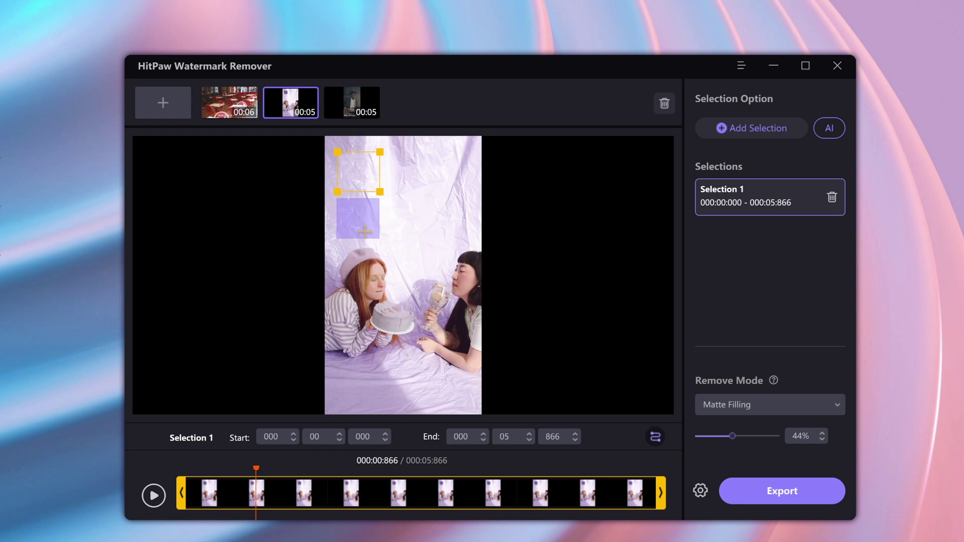
Step: Preview the clip, set the matte fill strength to 42%, and replay it
{"action": "left_click", "coordinate": [154, 496]}
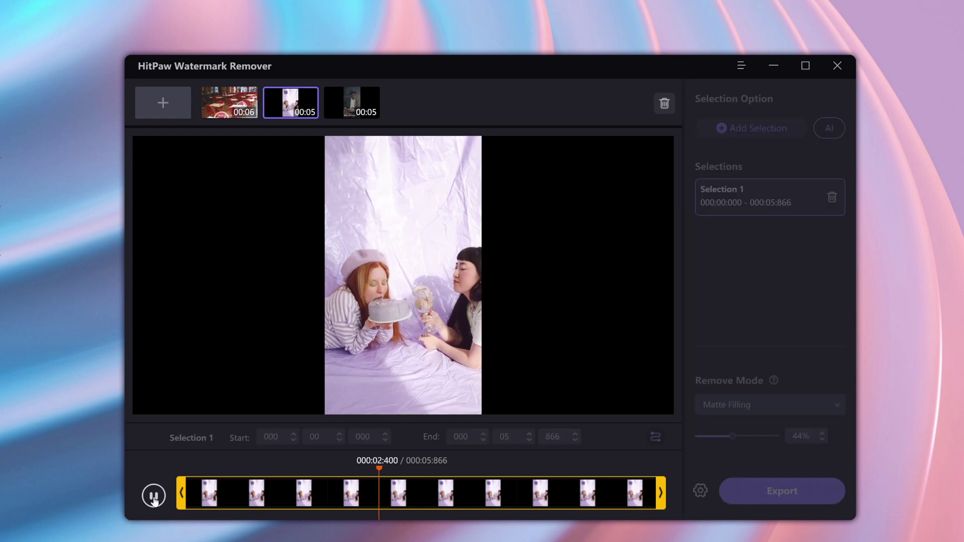
{"action": "left_click", "coordinate": [153, 496]}
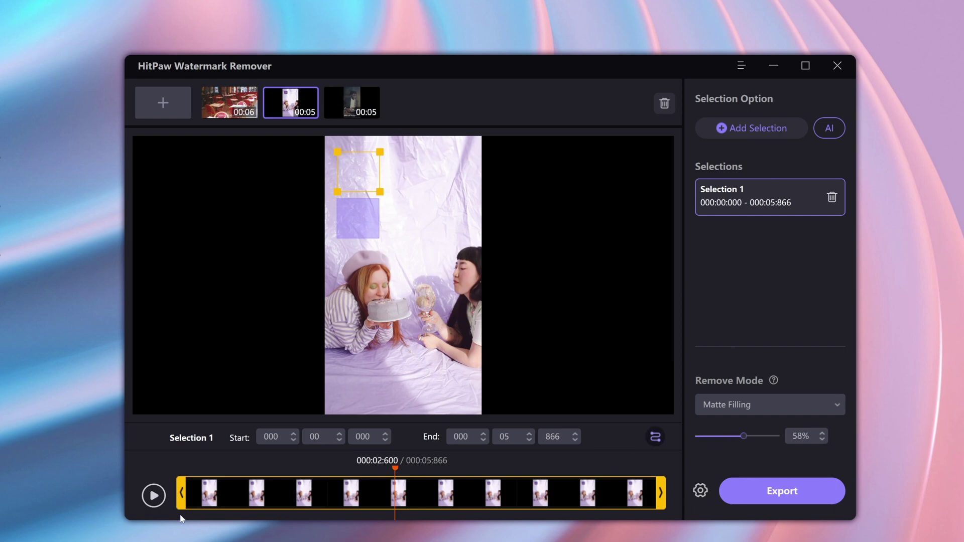
{"action": "left_click", "coordinate": [154, 496]}
{"action": "left_click", "coordinate": [154, 496]}
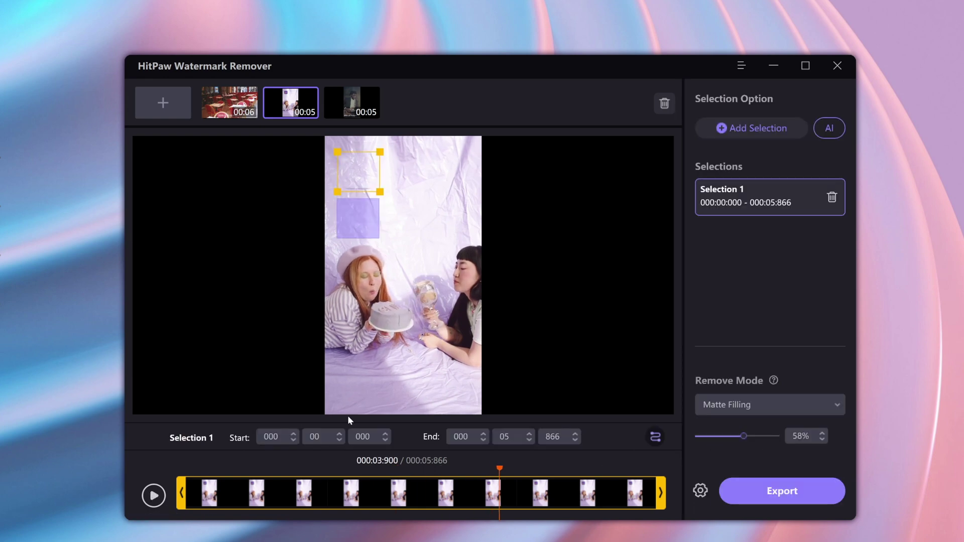
{"action": "left_click", "coordinate": [730, 438]}
{"action": "left_click", "coordinate": [153, 496]}
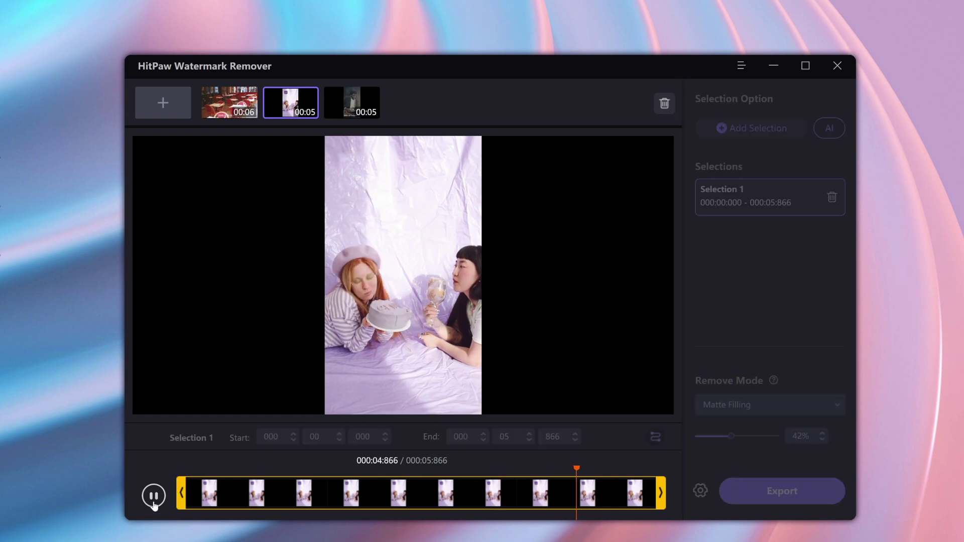